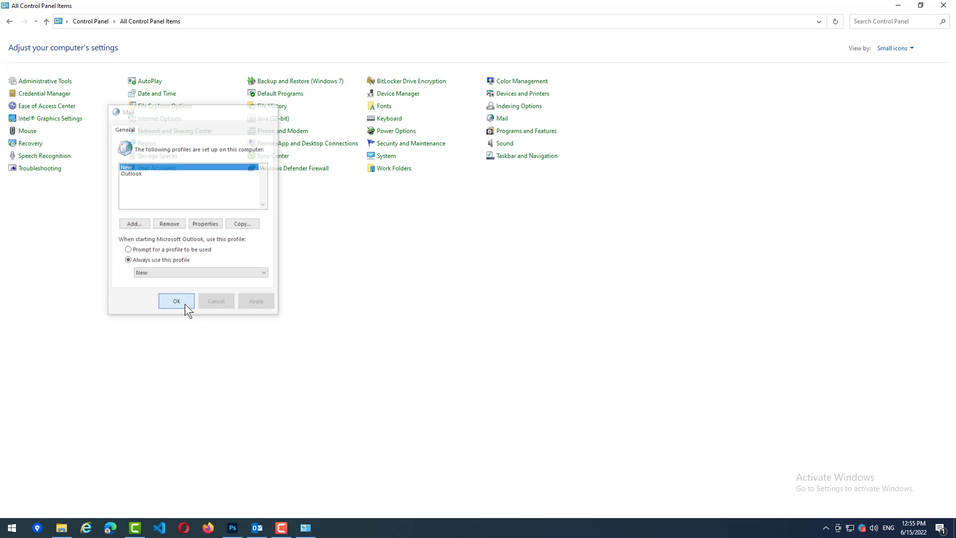
- Confirm the Mail dialog and launch Outlook 2016 from Start, which opens the existing inbox
left_click(184, 304)
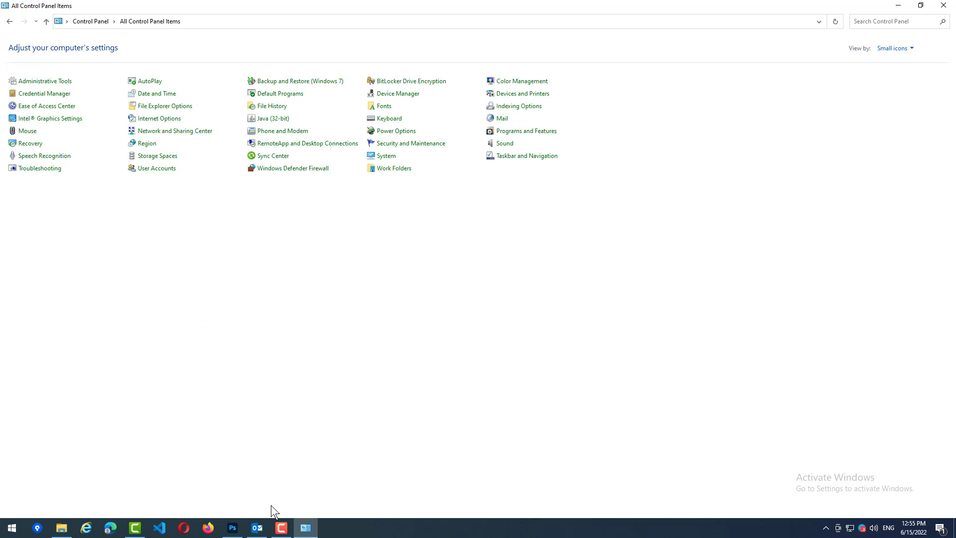
left_click(257, 529)
left_click(944, 5)
left_click(12, 528)
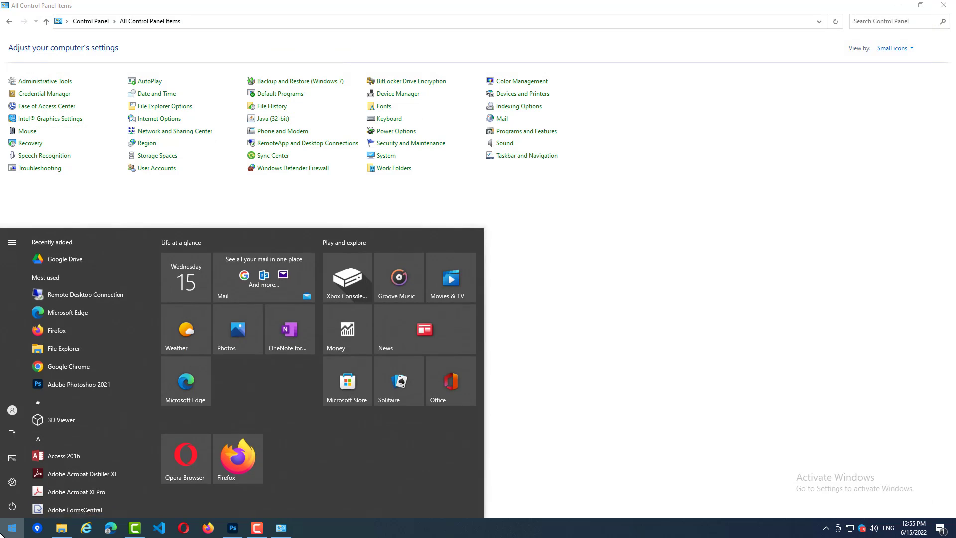
type("outlook")
left_click(144, 276)
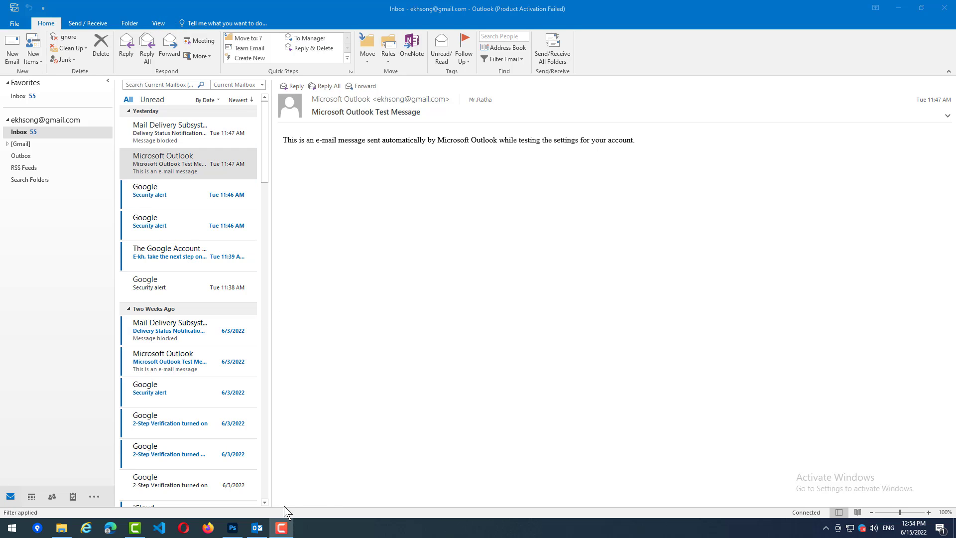
- Open Control Panel from Start and view its items as Small icons
left_click(11, 528)
type("con")
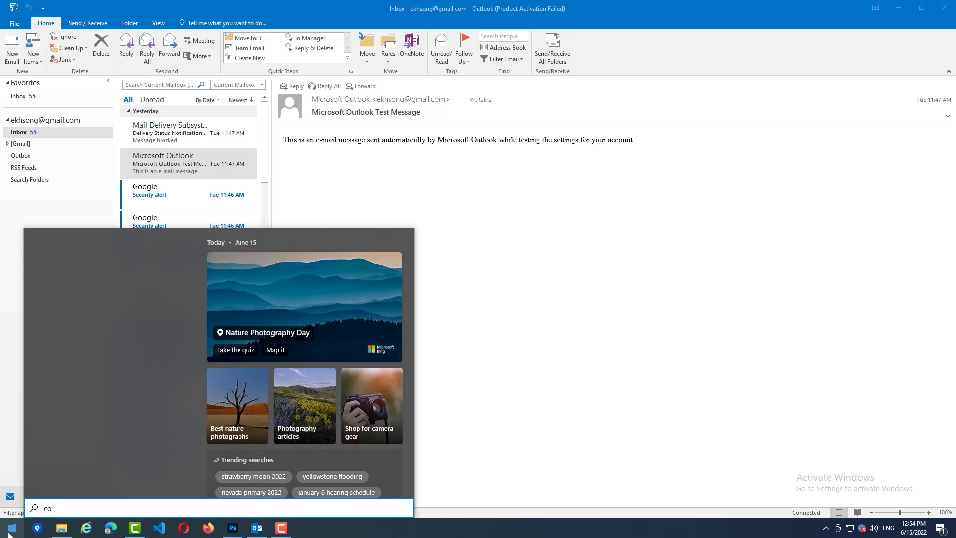
left_click(123, 287)
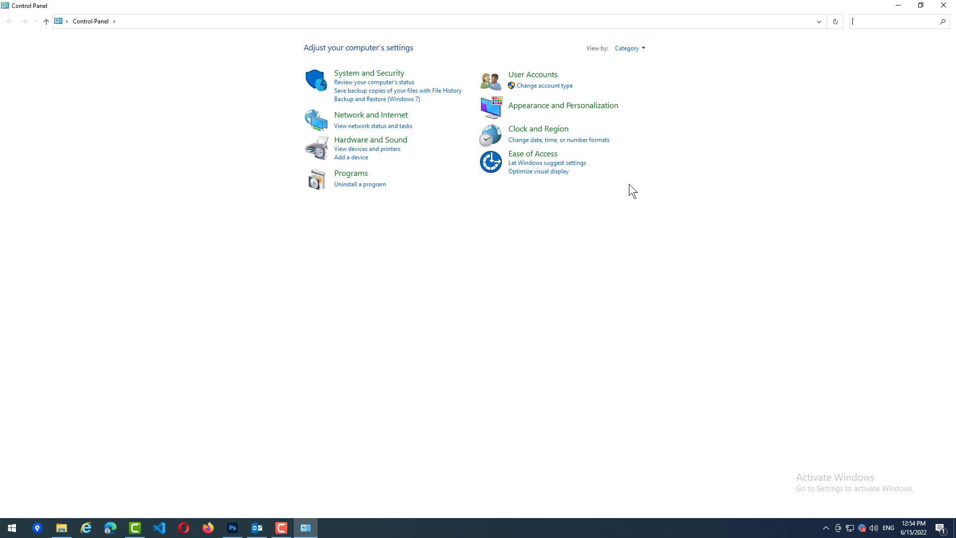
left_click(631, 48)
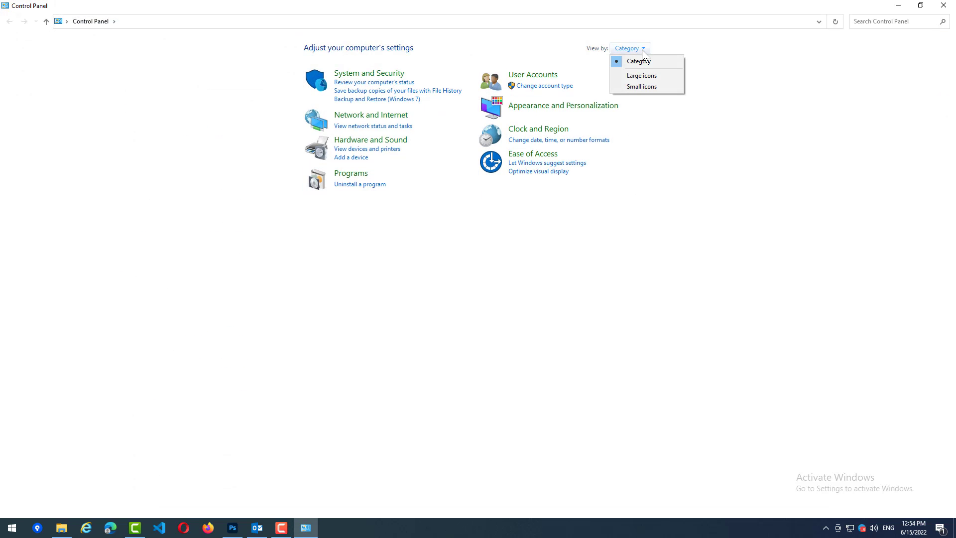
left_click(645, 86)
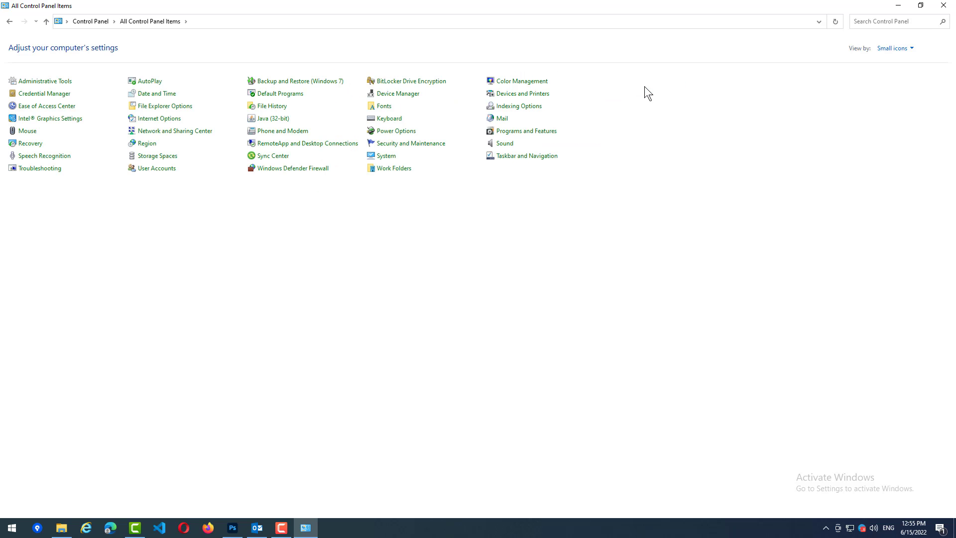
- Open Mail Setup for Outlook and show the profiles on this computer
left_click(504, 121)
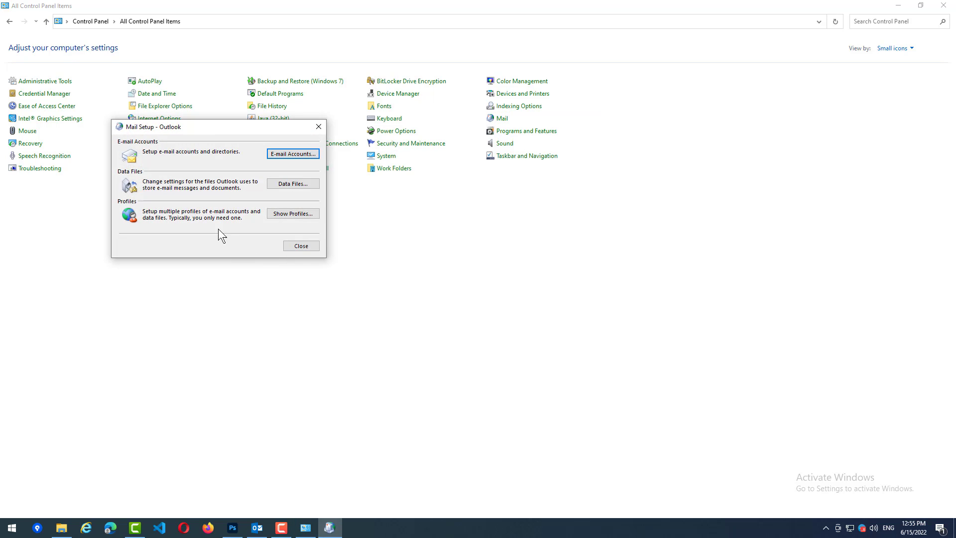
left_click(293, 216)
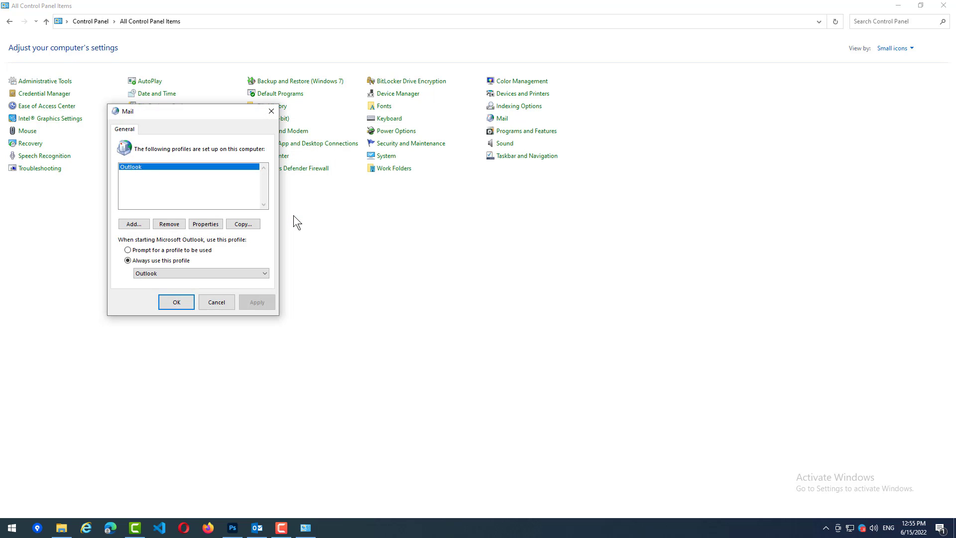
- Add a profile named New, cancelling the Add Account wizard so it has no e-mail accounts
left_click(134, 224)
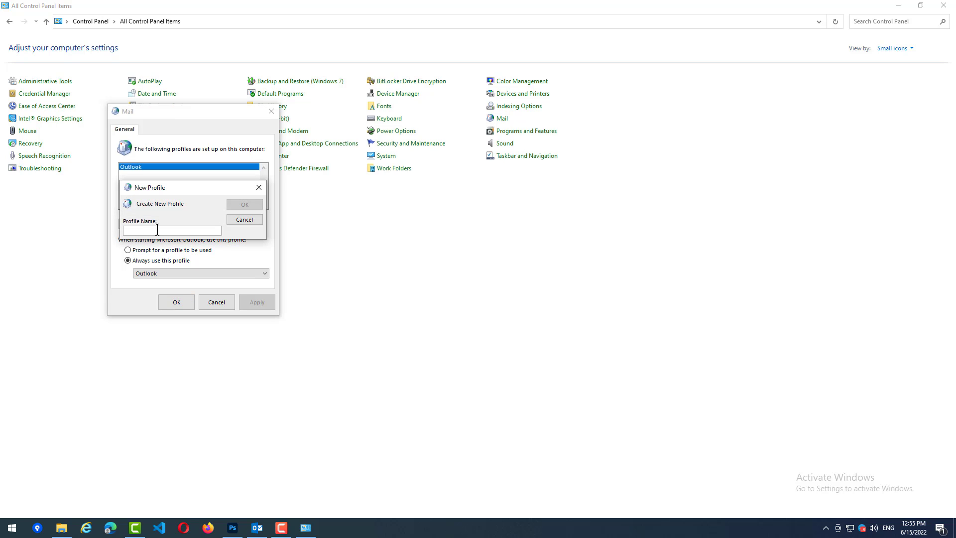
type("New")
left_click(246, 205)
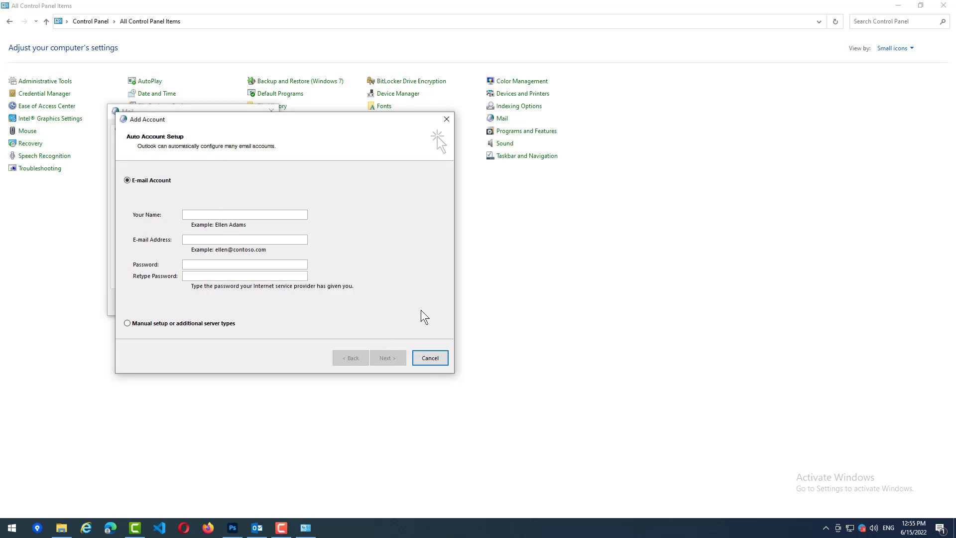
left_click(430, 357)
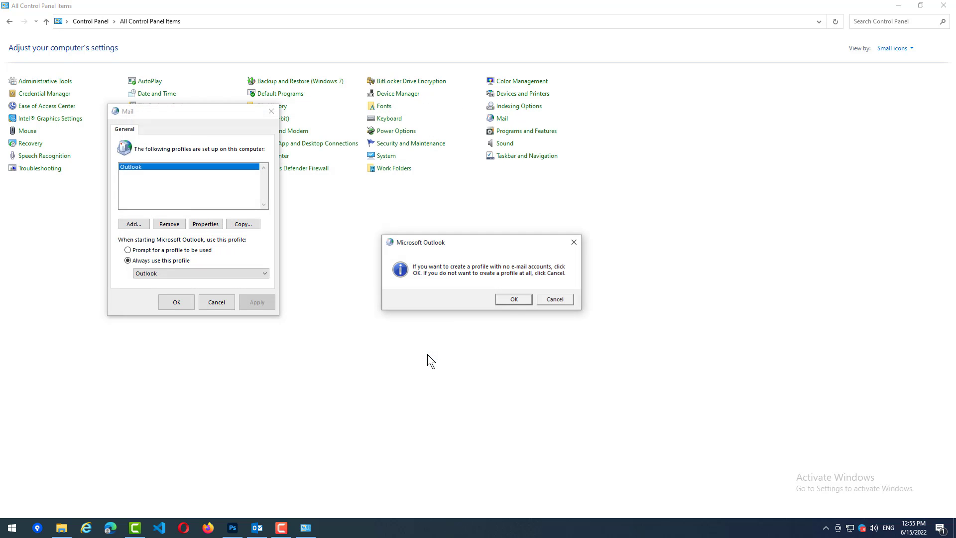
left_click(514, 298)
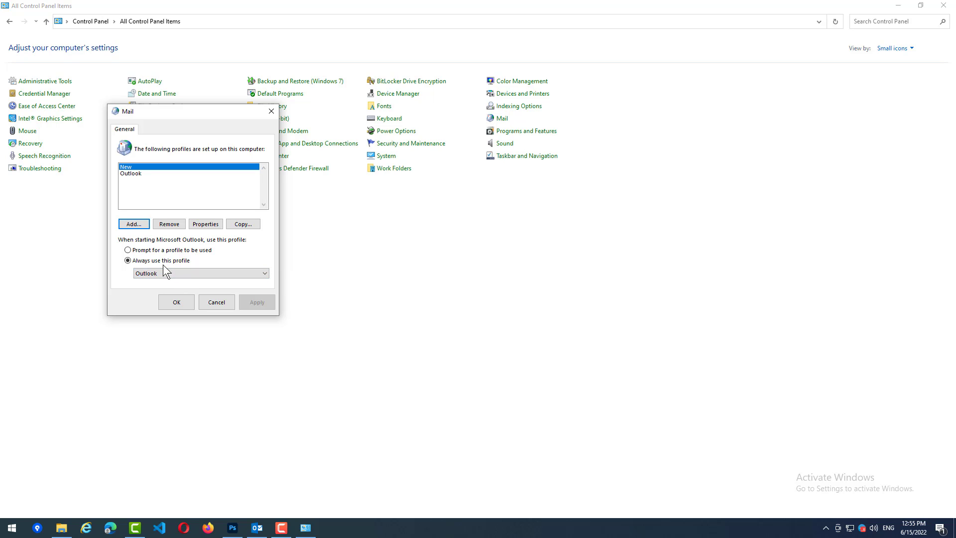
- Choose New under Always use this profile, apply it and close the Mail settings
left_click(249, 272)
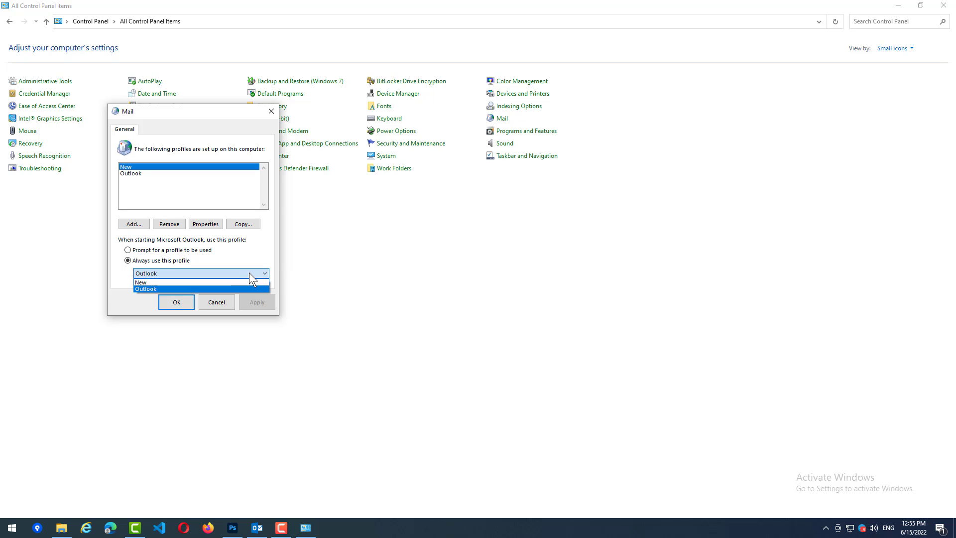
left_click(213, 283)
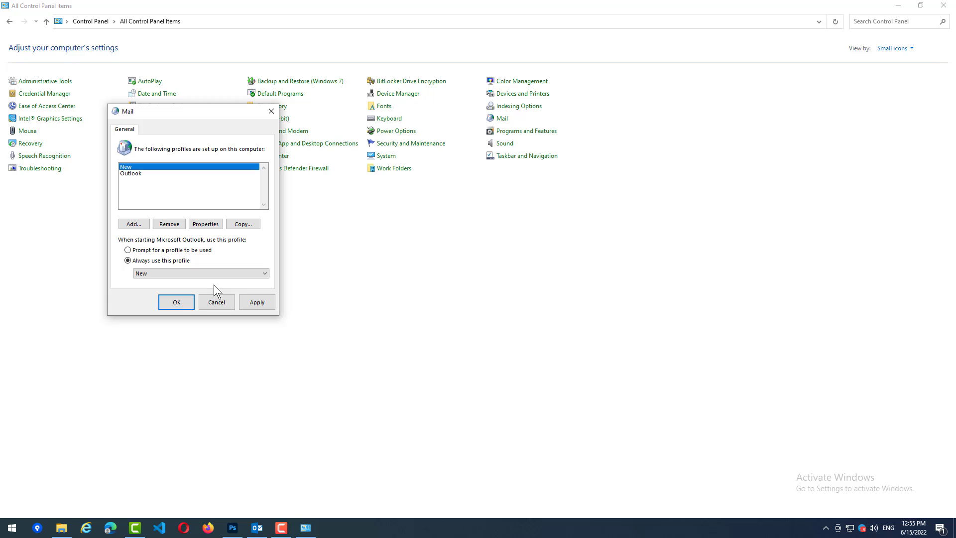
left_click(262, 306)
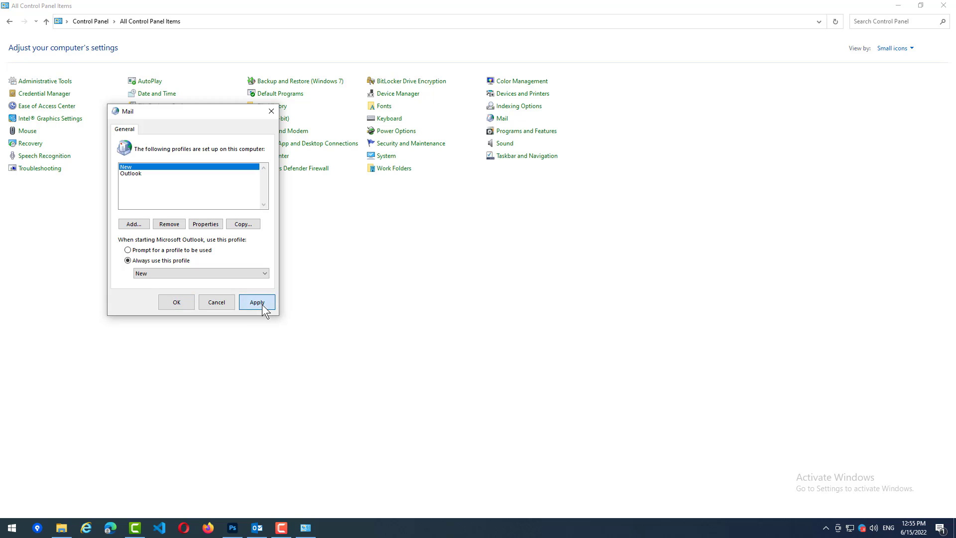
left_click(184, 304)
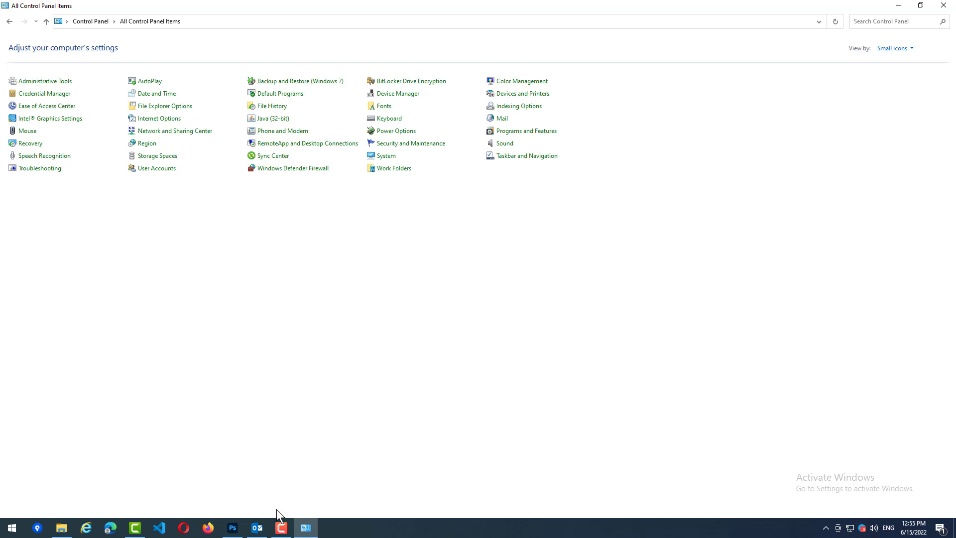
- Close the old Outlook window, relaunch Outlook 2016 and advance its Welcome wizard to Add an Email Account
left_click(259, 528)
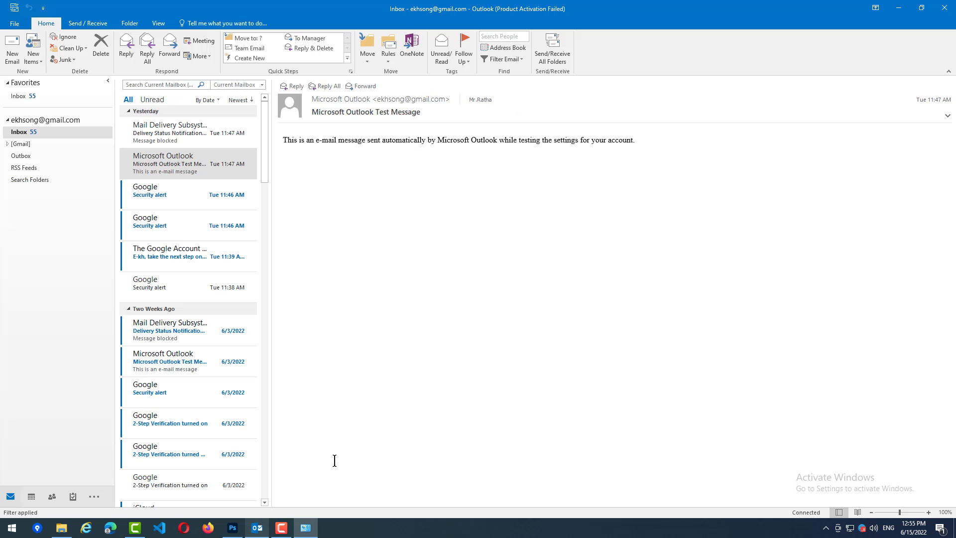
left_click(945, 7)
left_click(11, 528)
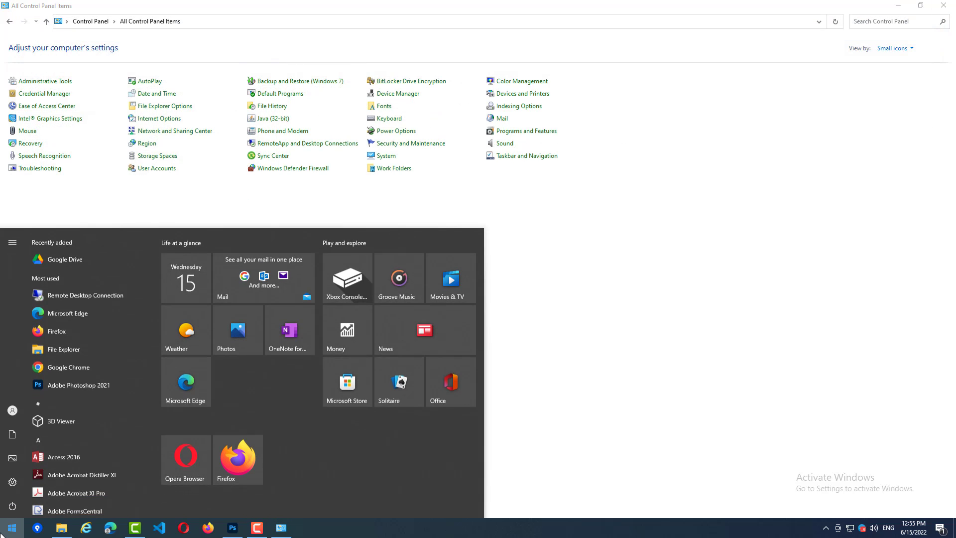
type("out")
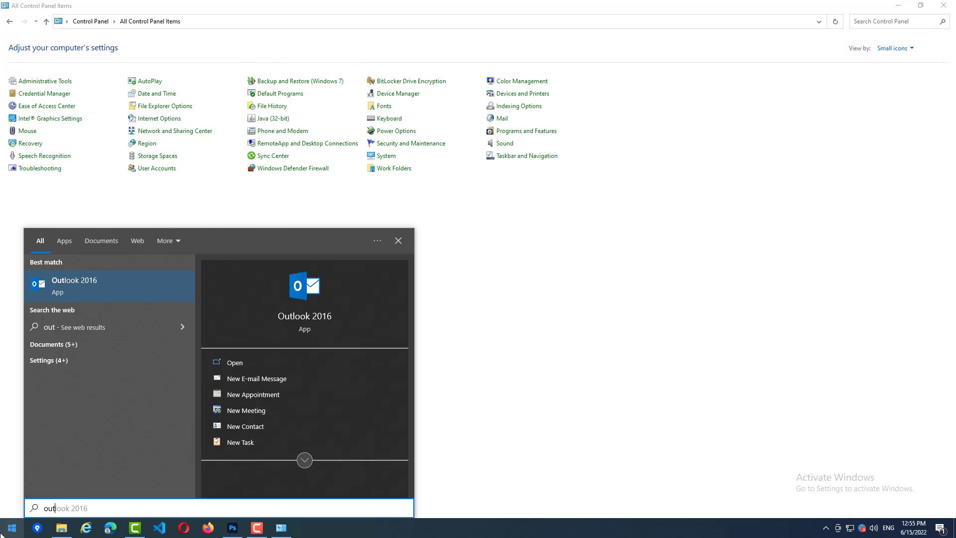
left_click(87, 275)
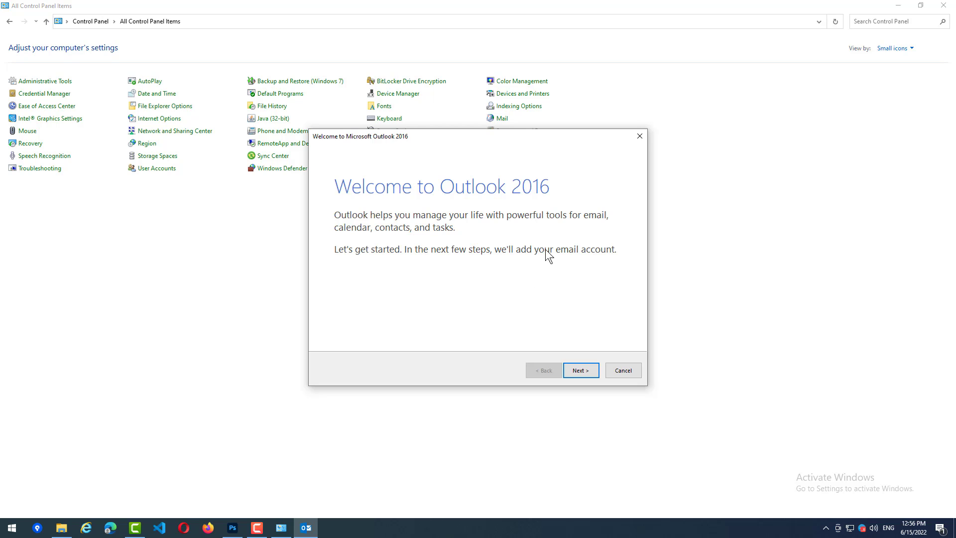
left_click(581, 371)
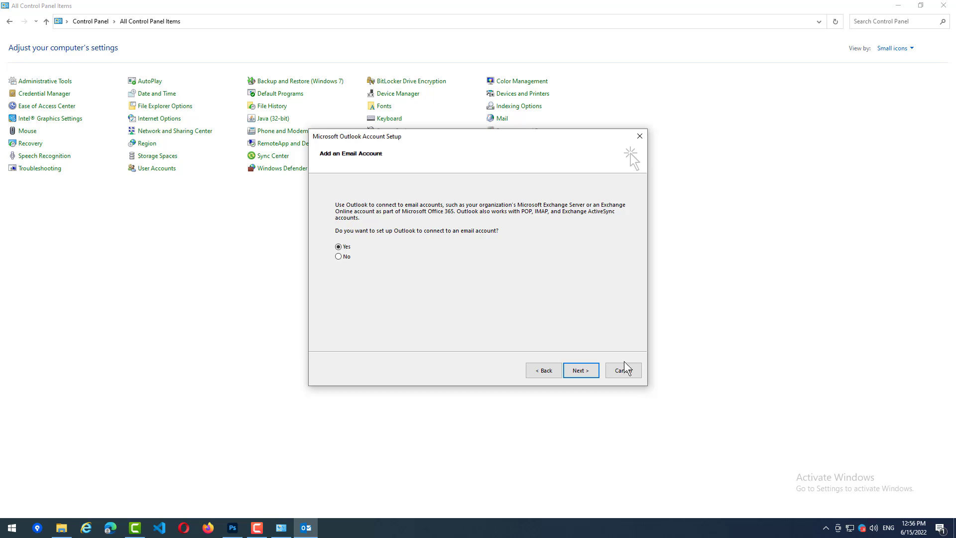